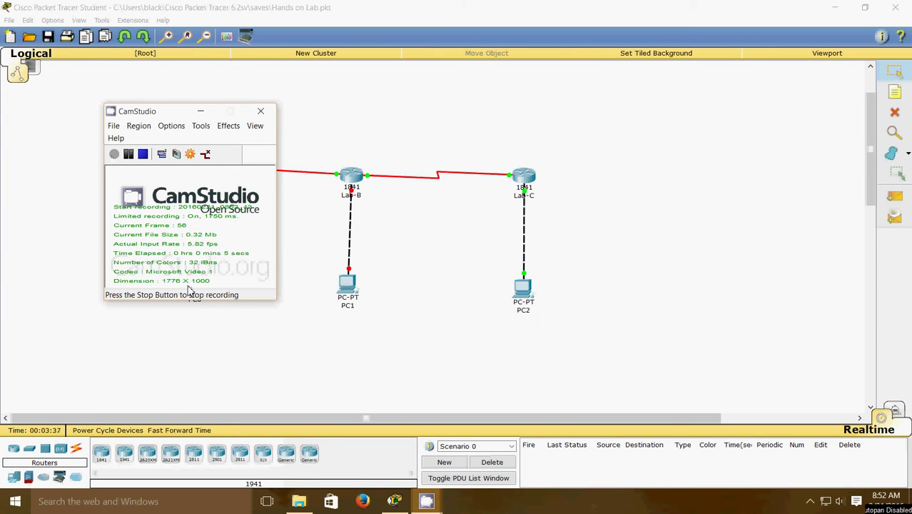
Step: Bring the Packet Tracer window with the Lab-A, Lab-B and Lab-C topology to the front
left_click(432, 12)
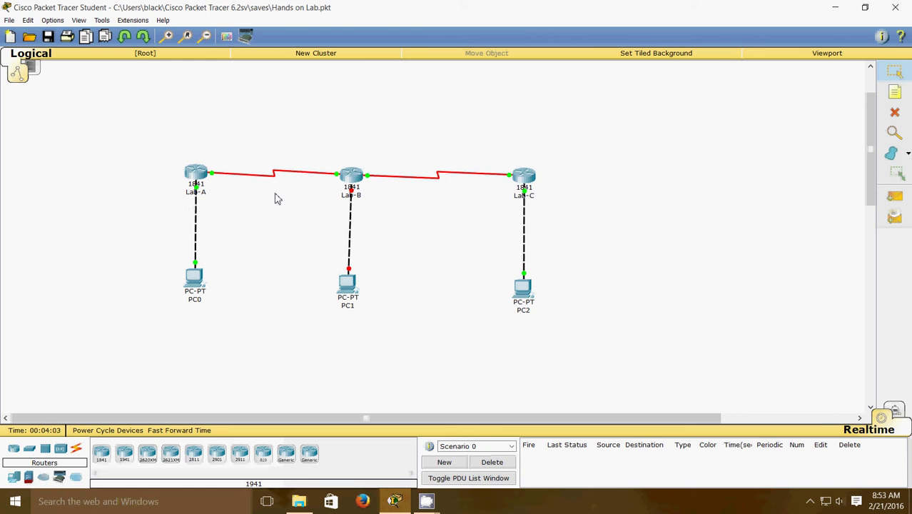
Step: In Lab-A's CLI, enter global configuration and add ip route 172.16.30.0 255.255.255.0 172.16.20.2
left_click(196, 173)
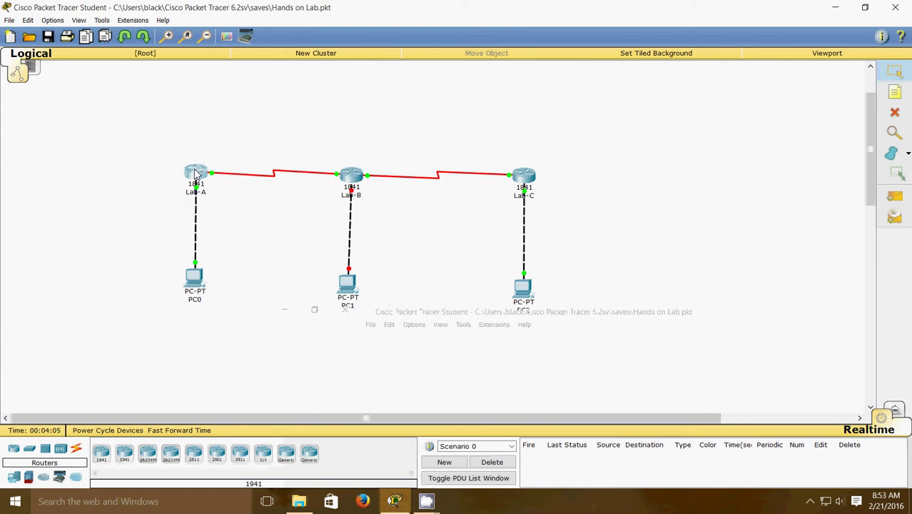
left_click(385, 146)
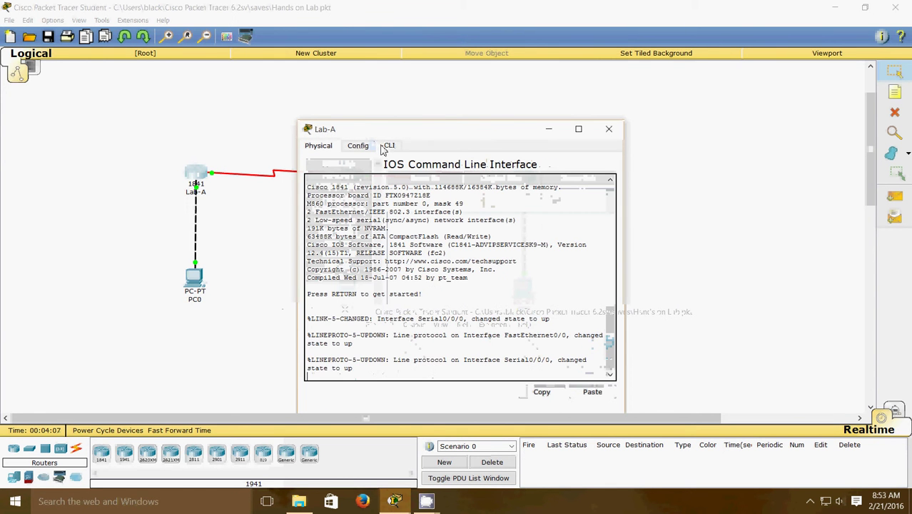
key("Return")
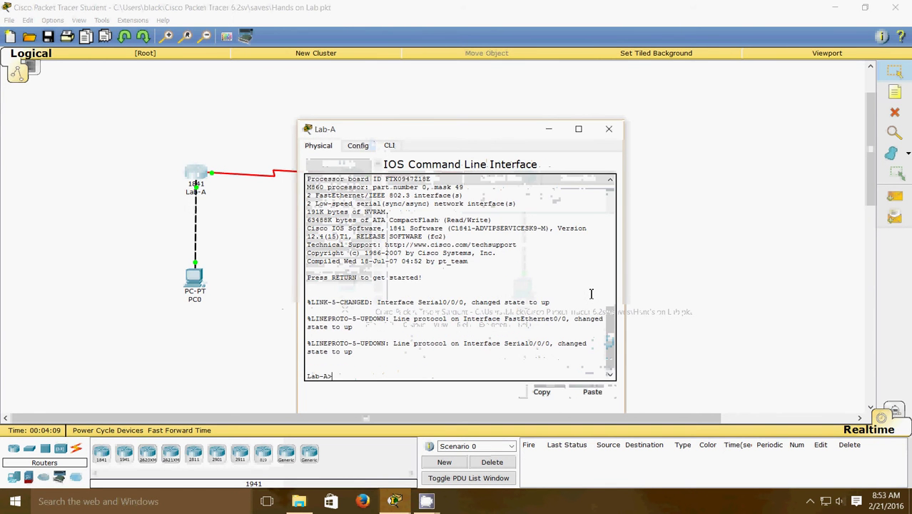
type("en")
key("Return")
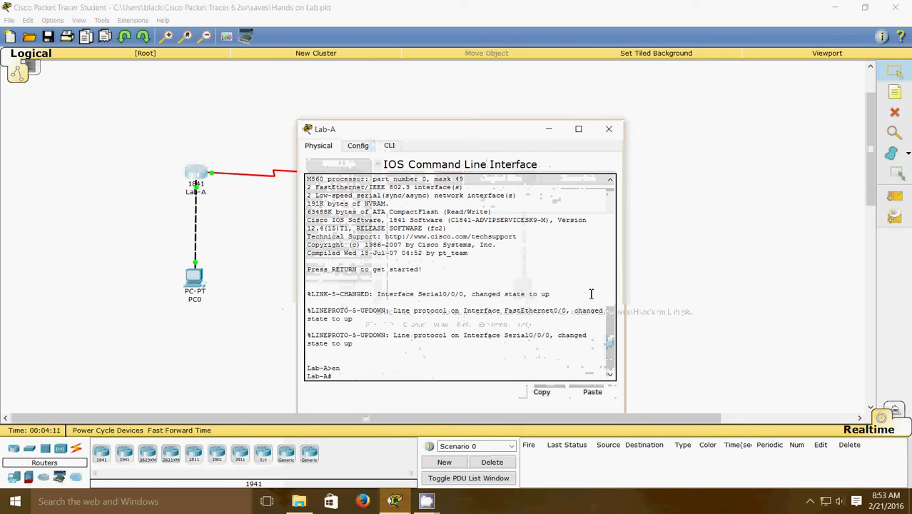
type("conf t")
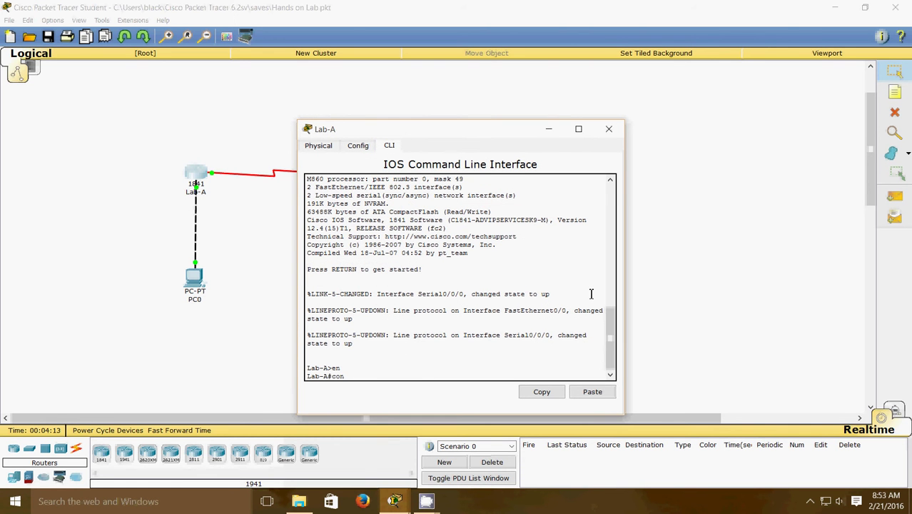
key("Return")
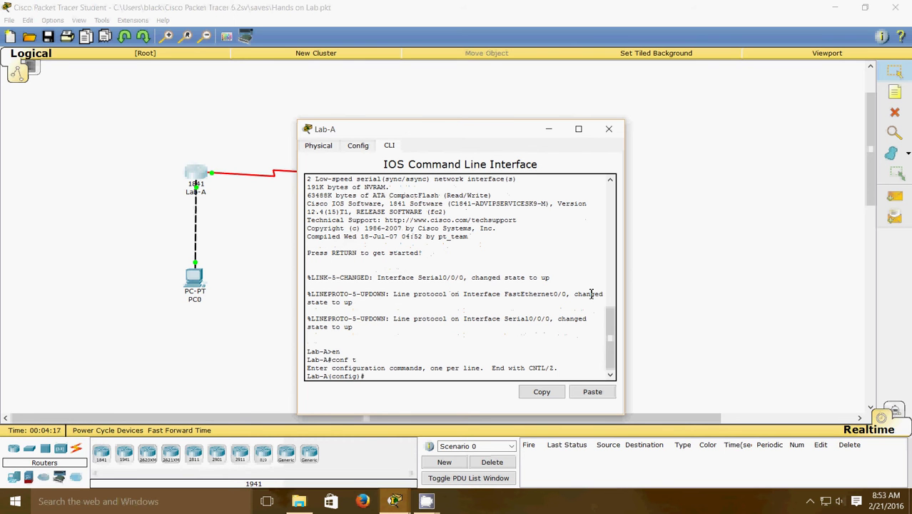
type("ip route 172.16.30.0 255.255.255")
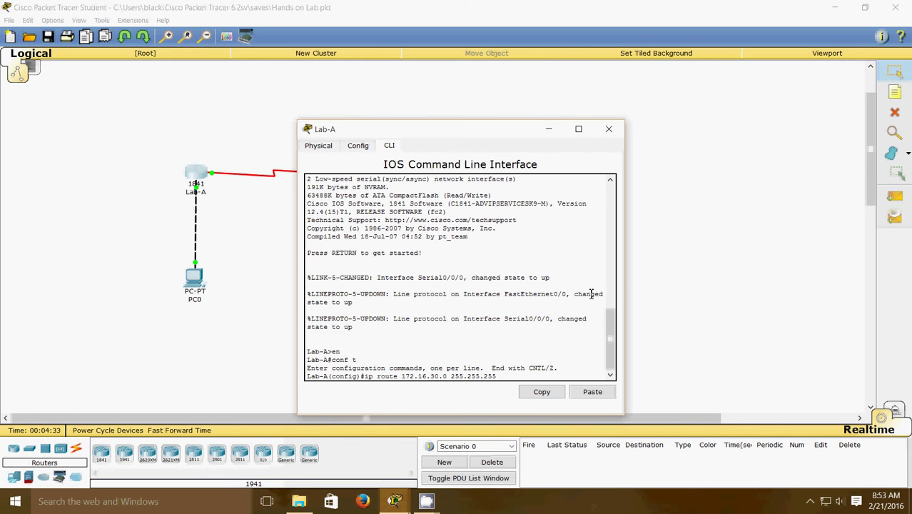
type(".0 172.16.20.2")
key("Return")
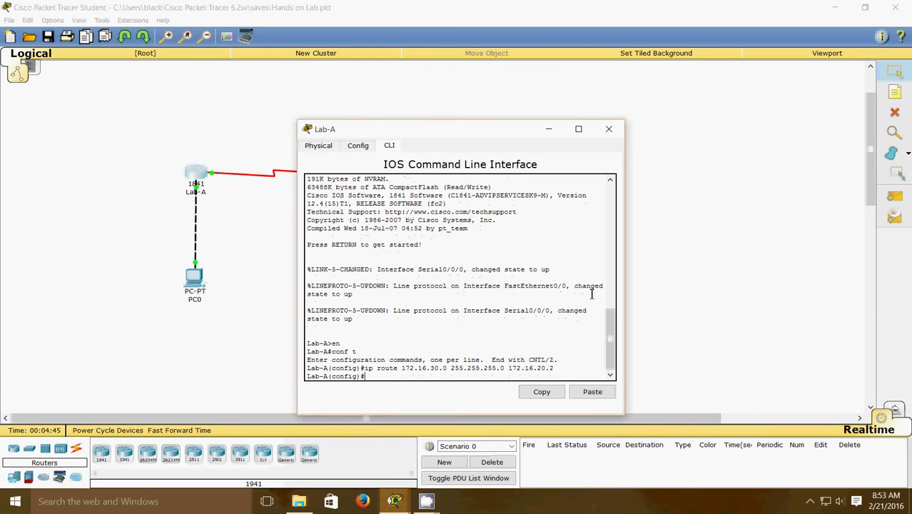
Step: Add Lab-A's route to 172.16.40.0 255.255.255.0 via 172.16.20.2 and leave configuration mode
type("ip route 172.16.40.0 255.255.255.0")
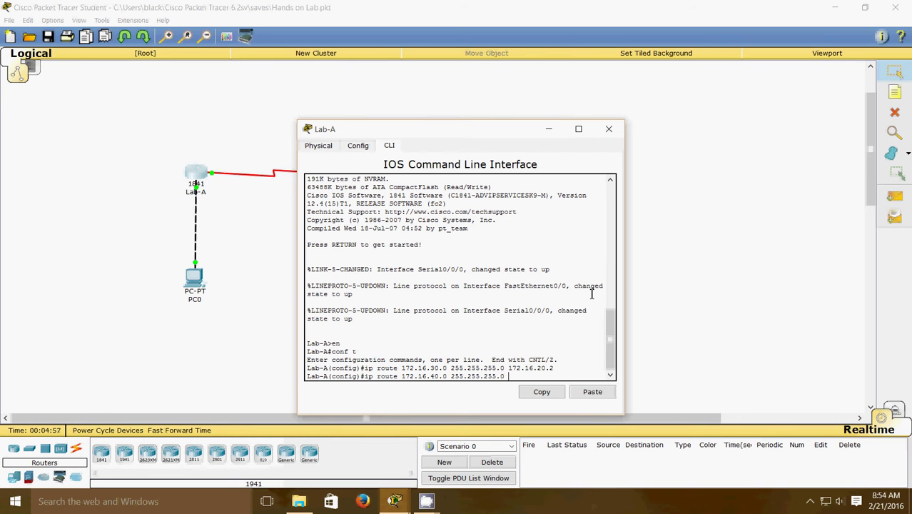
type(" 172.16.20.2")
key("Return")
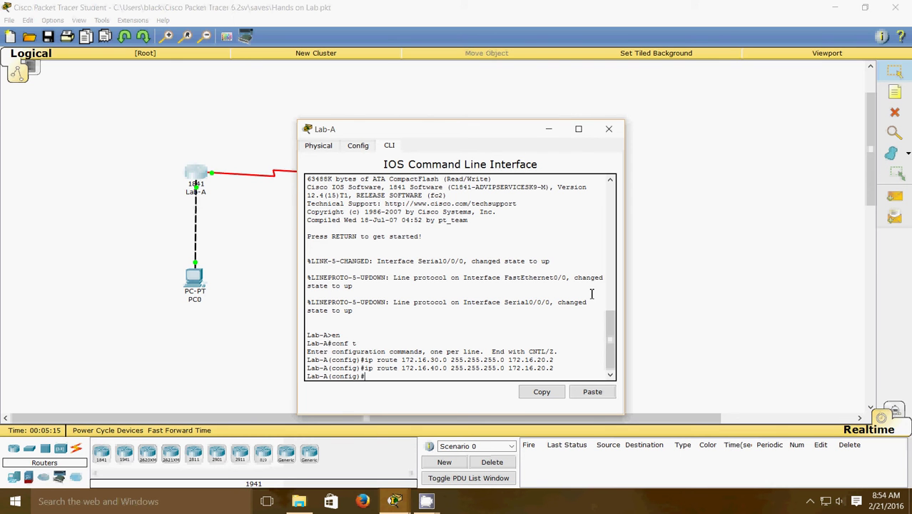
type("exit")
key("Return")
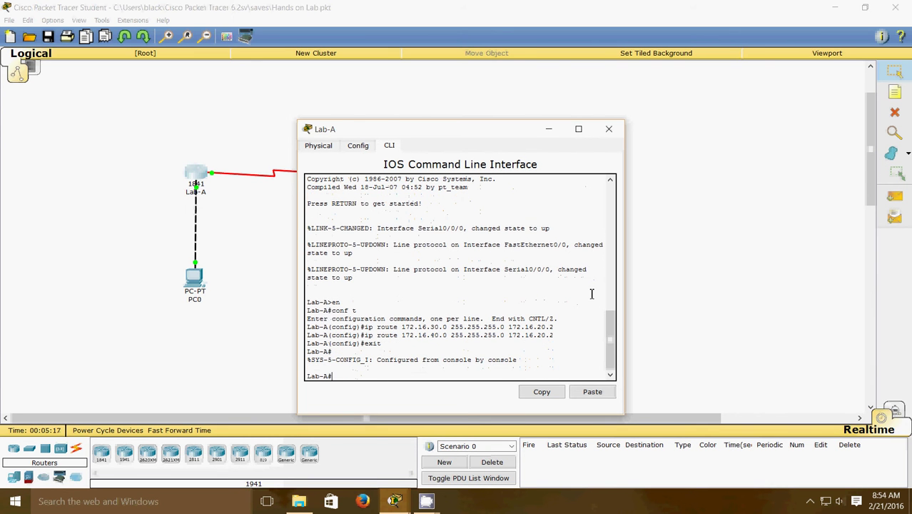
Step: Save Lab-A's running configuration to startup-config with copy run start
type("e")
key("BackSpace")
type("copy run start")
key("Return")
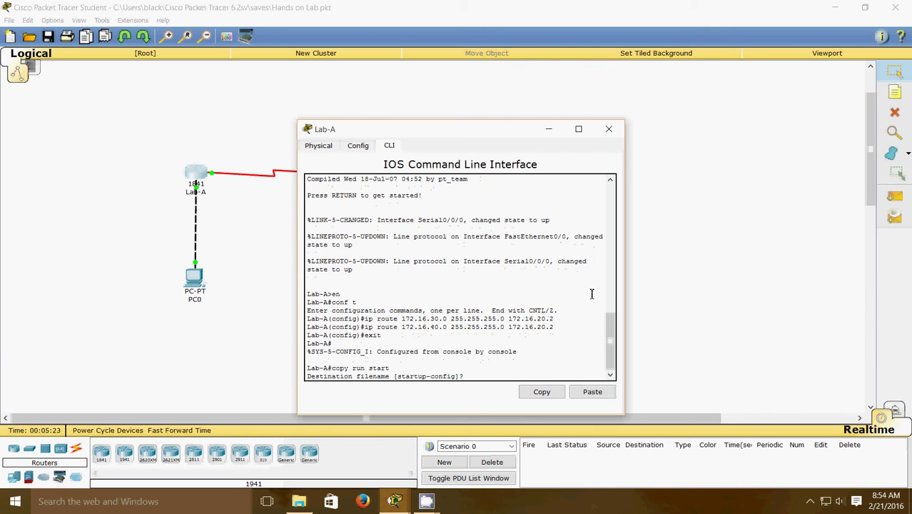
key("Return")
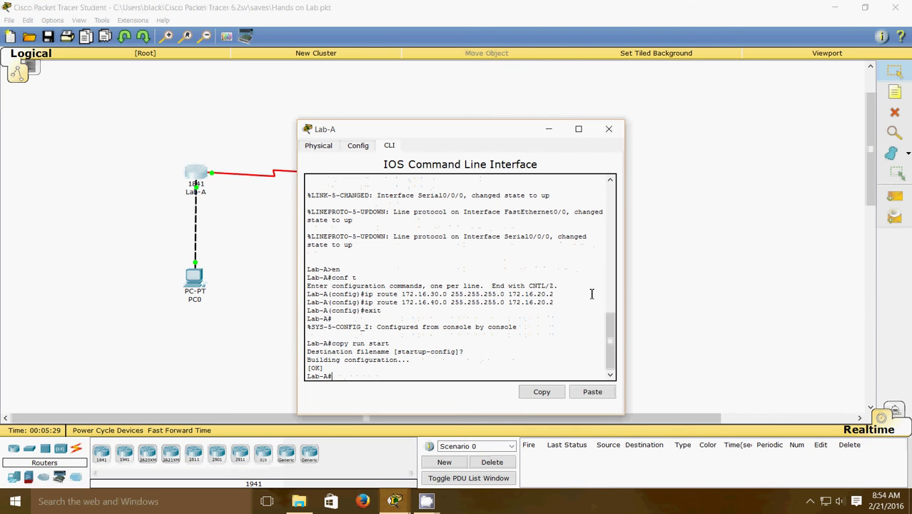
Step: Close Lab-A, then in Lab-B's global configuration type the route to 172.16.10.0/24 via 172.16.20.1
left_click(608, 129)
left_click(345, 180)
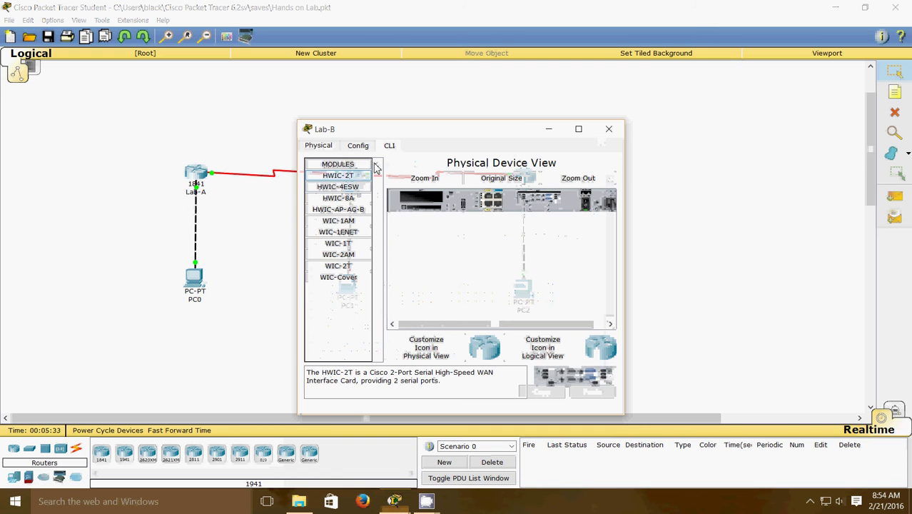
left_click(389, 146)
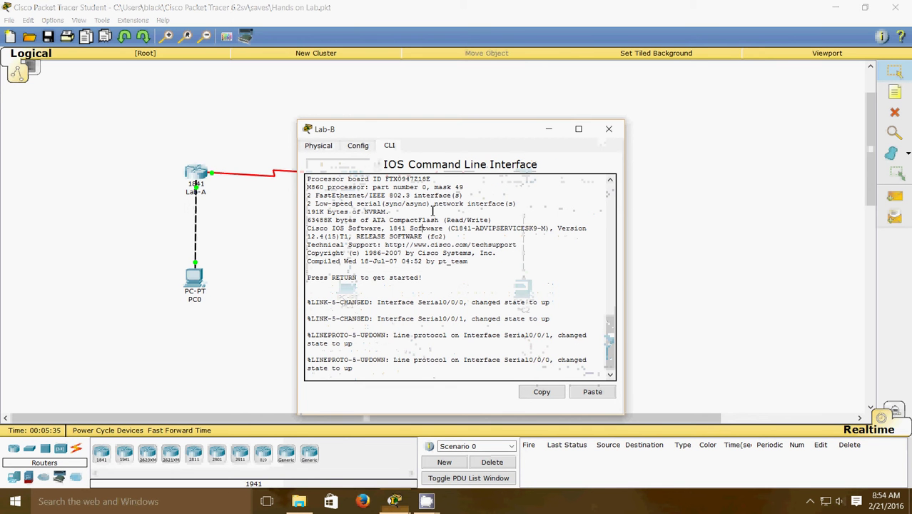
key("Return")
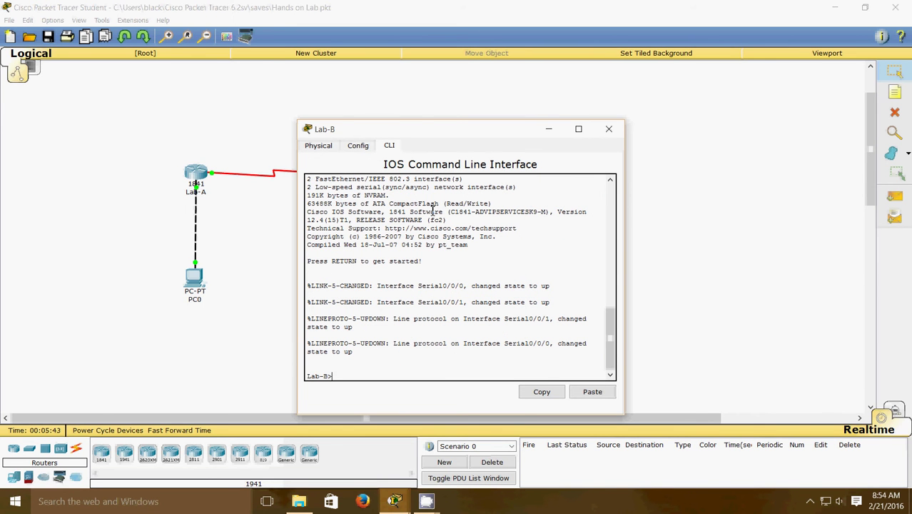
type("en")
key("Return")
type("conf ")
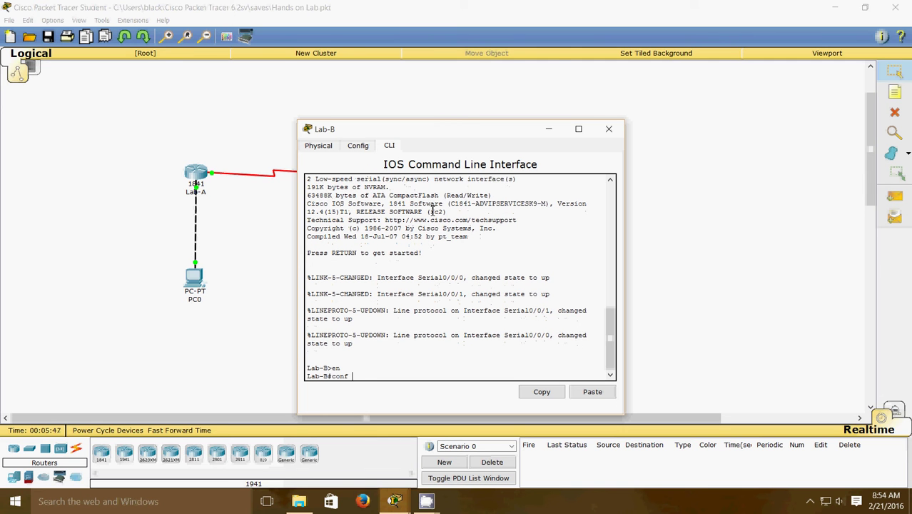
type("t")
key("Return")
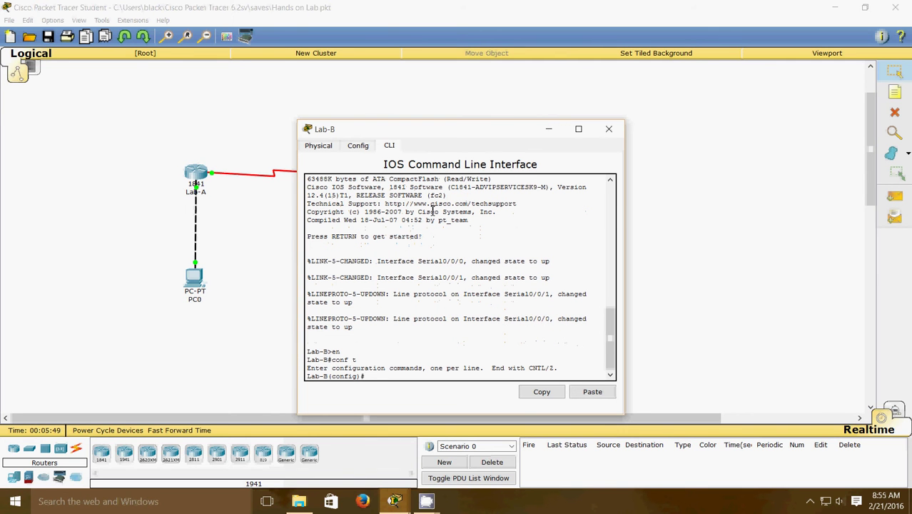
type("ip route 172.16.10.0 255.255.255.")
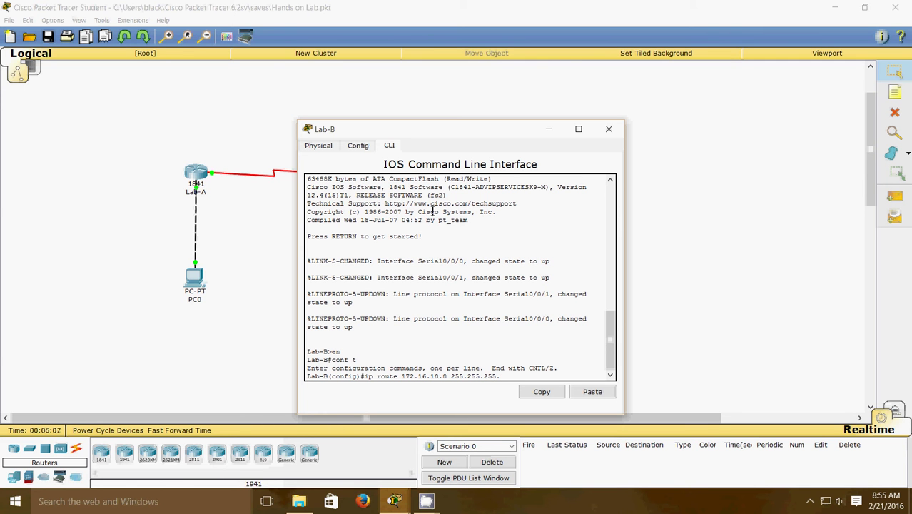
type("0 172.16.20.1")
Step: Add Lab-B's routes to 172.16.10.0/24 via 172.16.20.1 and 172.16.40.0/24 via 172.16.30.2, then close it
key("Return")
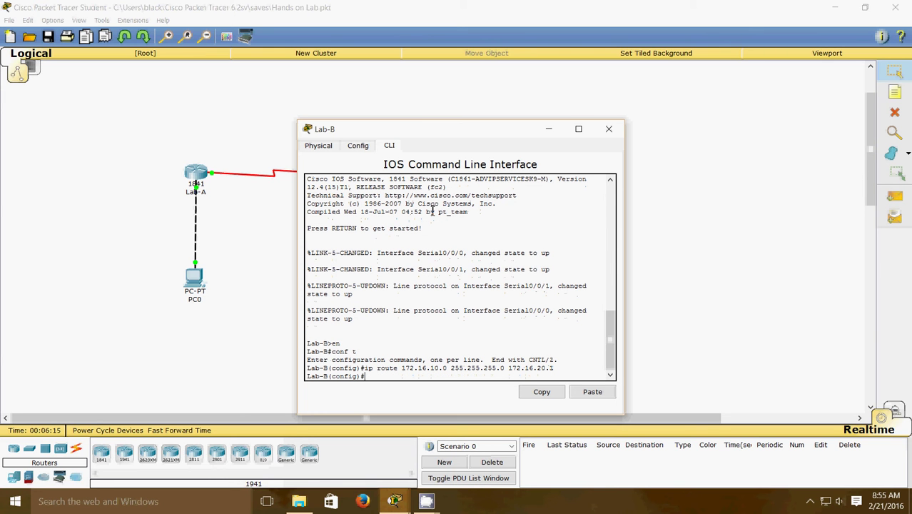
type("ip route 172.16.40.0 255.255.255.0")
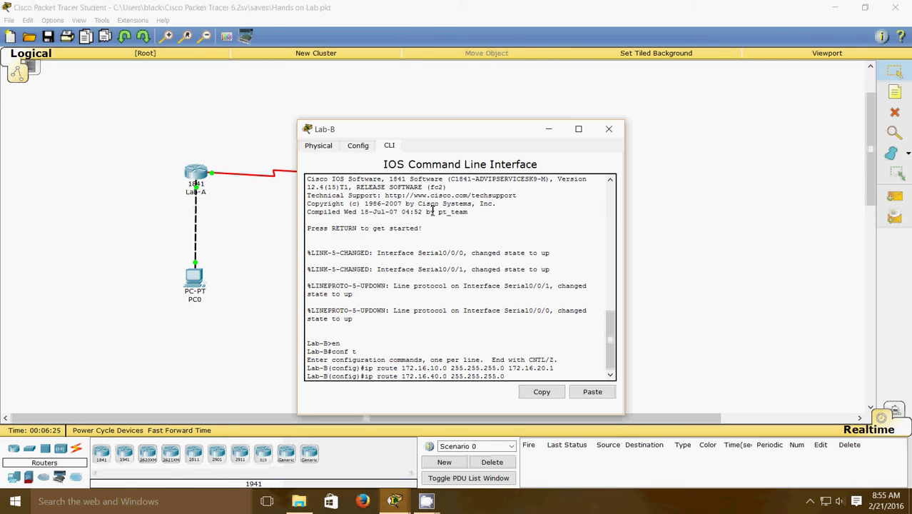
type(" 172.16.30.2")
key("Return")
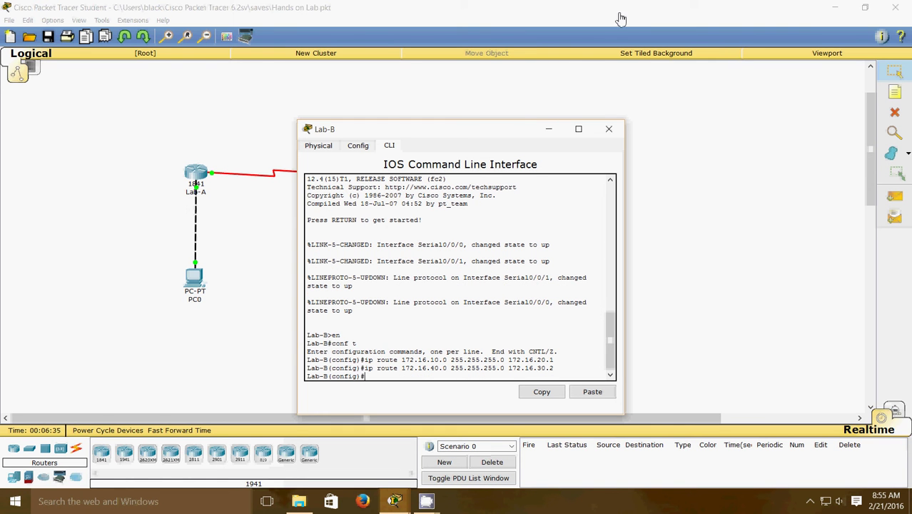
left_click(607, 129)
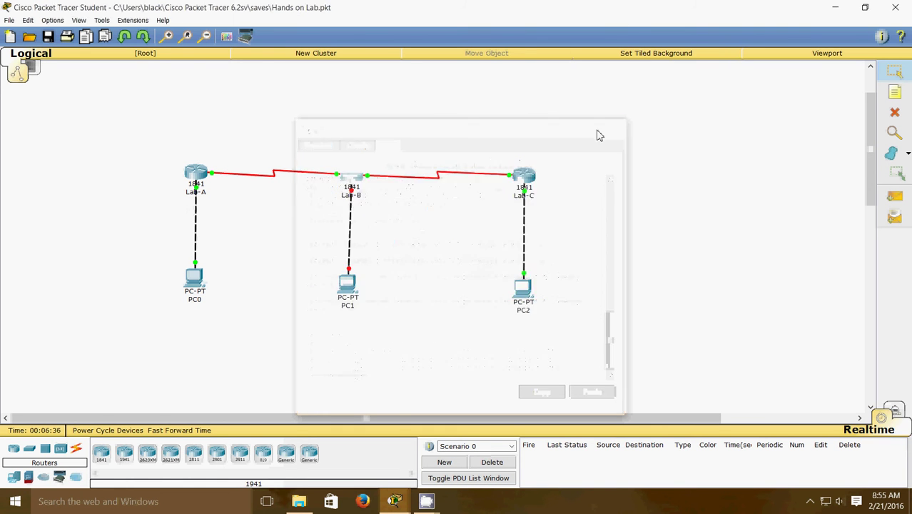
Step: Briefly open Lab-C's command line and close its window again
left_click(523, 175)
left_click(399, 148)
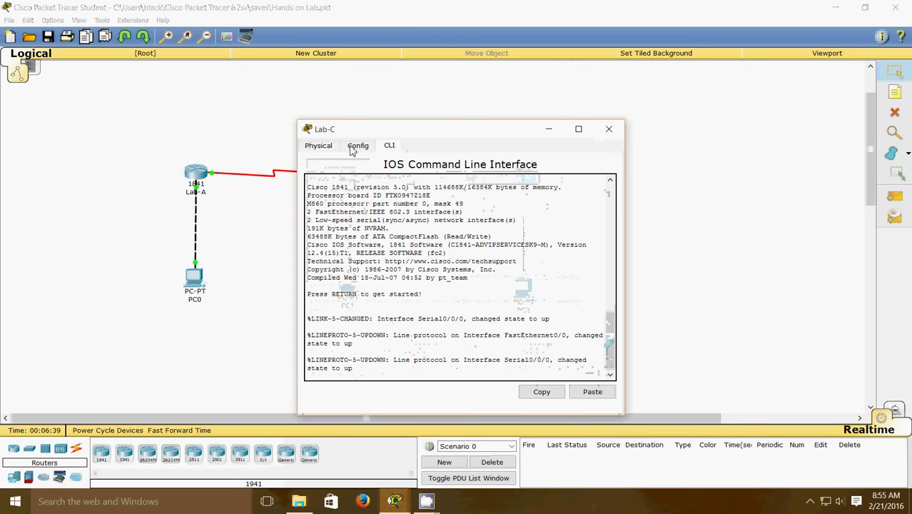
left_click(609, 129)
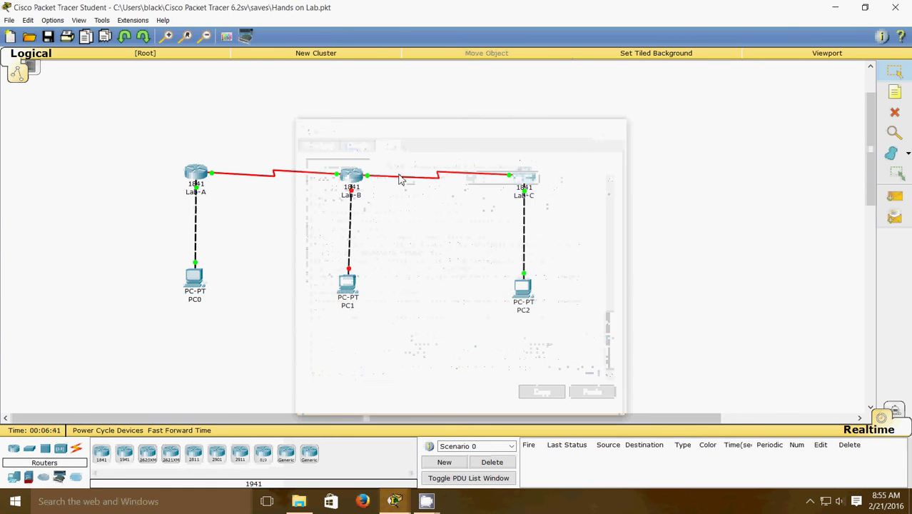
Step: Reopen Lab-B, exit configuration mode and save its configuration with copy run start
left_click(348, 179)
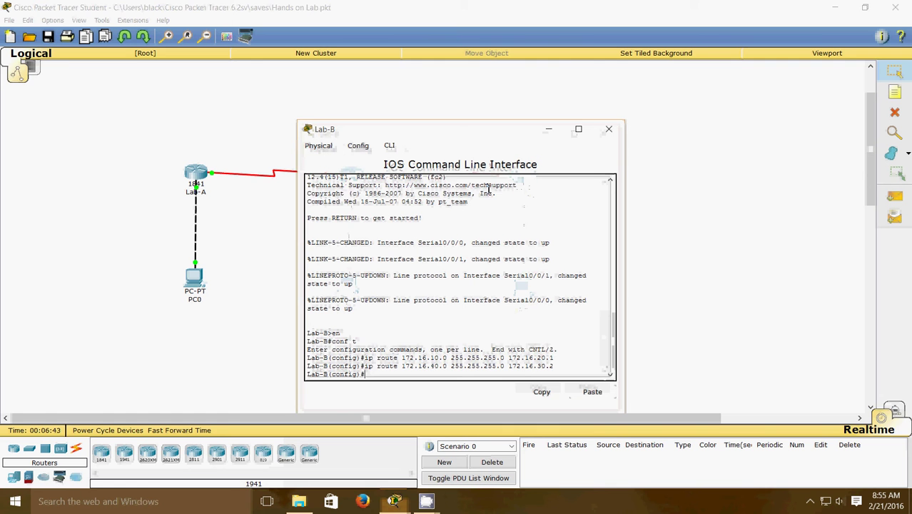
type("exit")
key("Return")
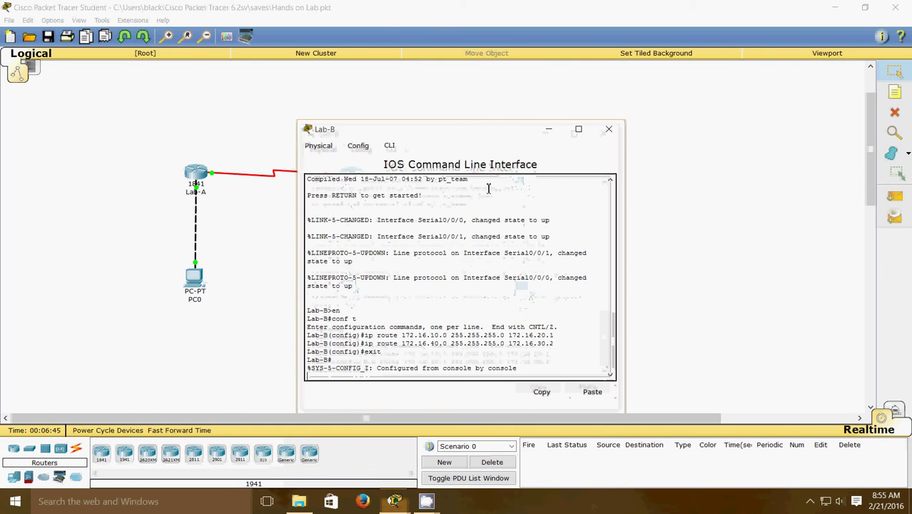
key("Return")
type("co")
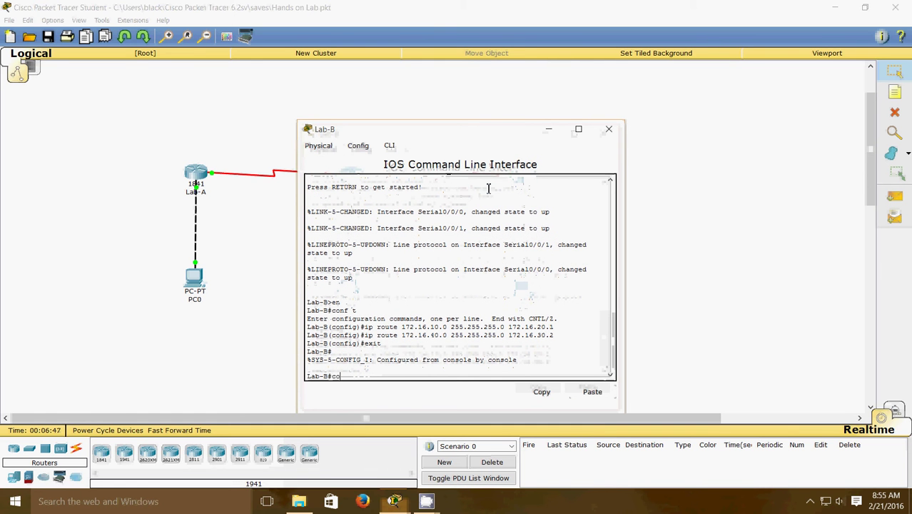
type("py run start")
key("Return")
key("Return")
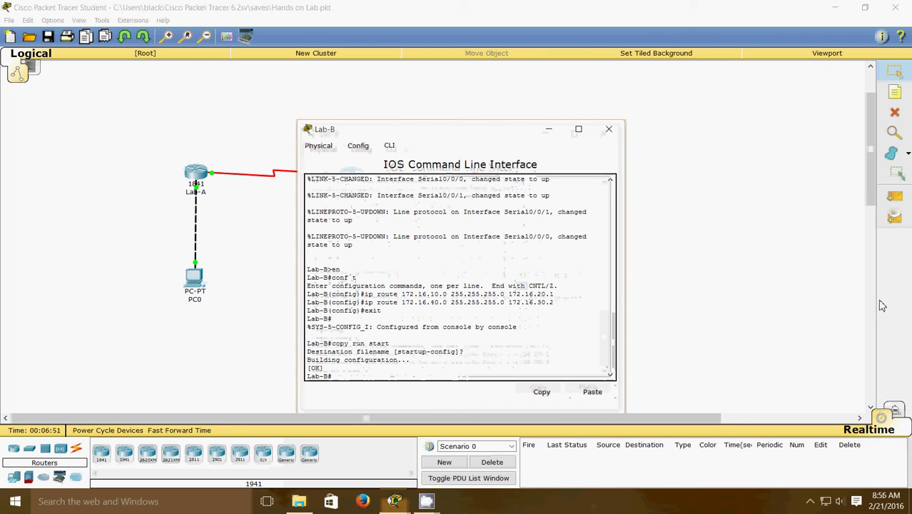
Step: Close Lab-B and put Lab-C's CLI into global configuration mode
left_click(608, 129)
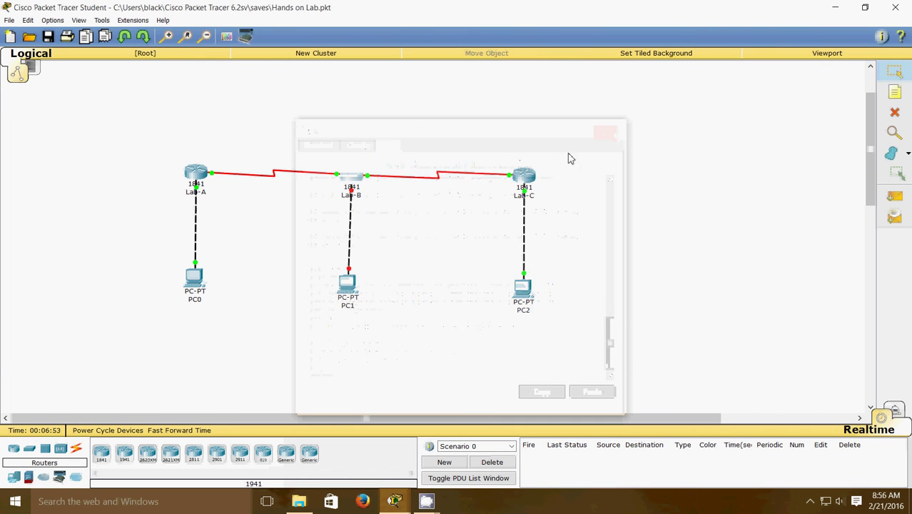
left_click(524, 175)
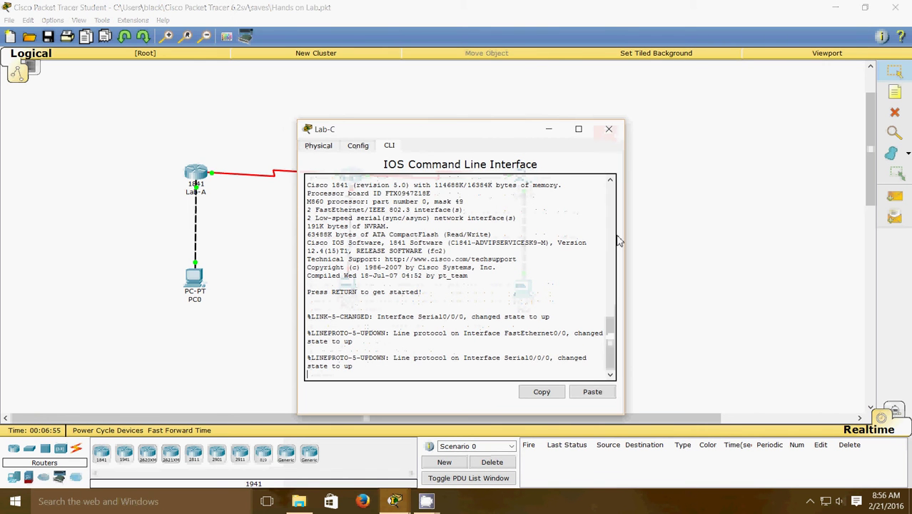
key("Return")
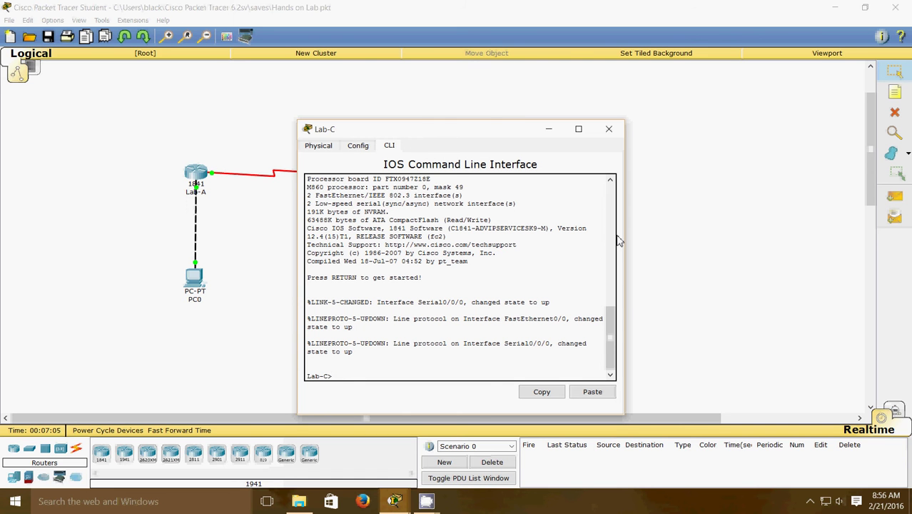
type("en")
key("Return")
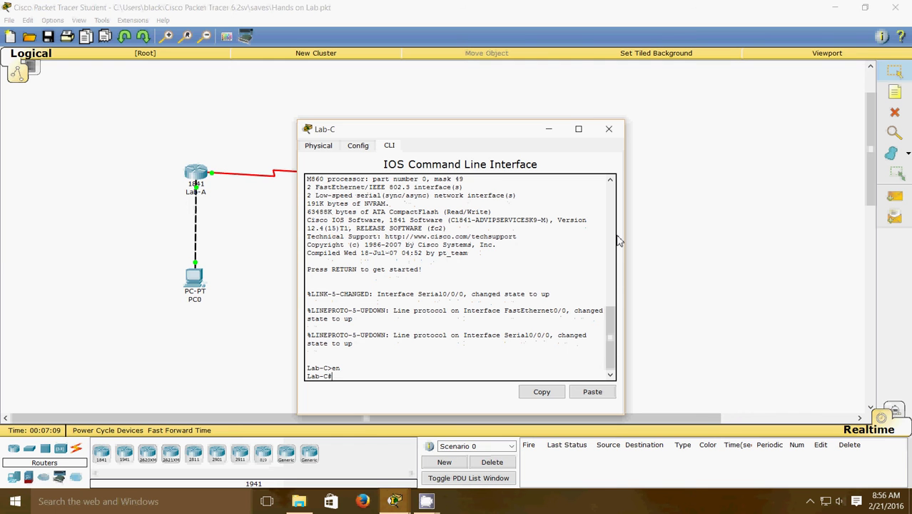
type("conf t")
key("Return")
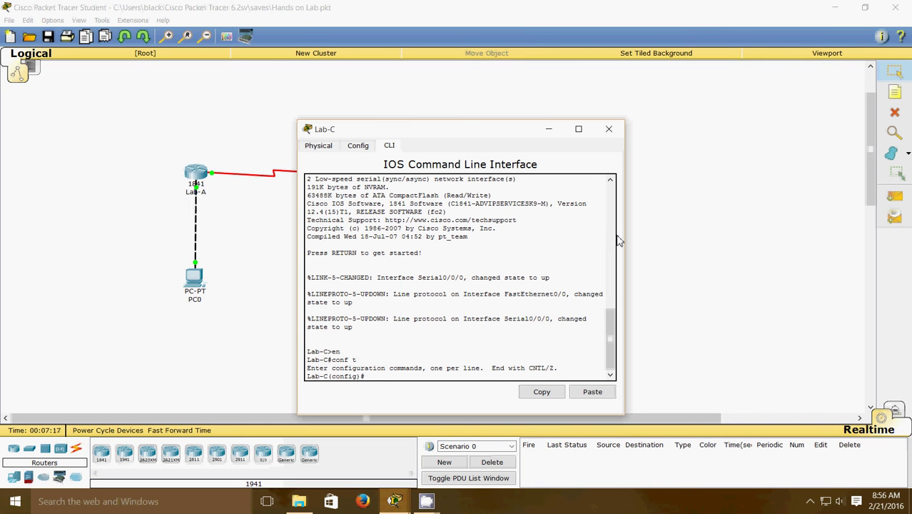
Step: Add the static route 172.16.10.0 255.255.255.0 via 172.16.30.1, correcting a mistyped digit
type("ip route 172.16.10.0 255.255.255.")
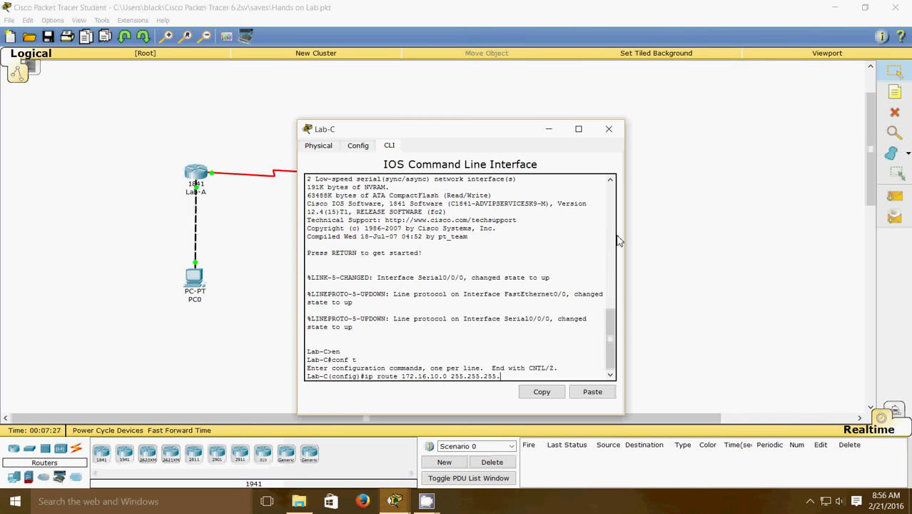
type("0 172.16.30.1")
key("Return")
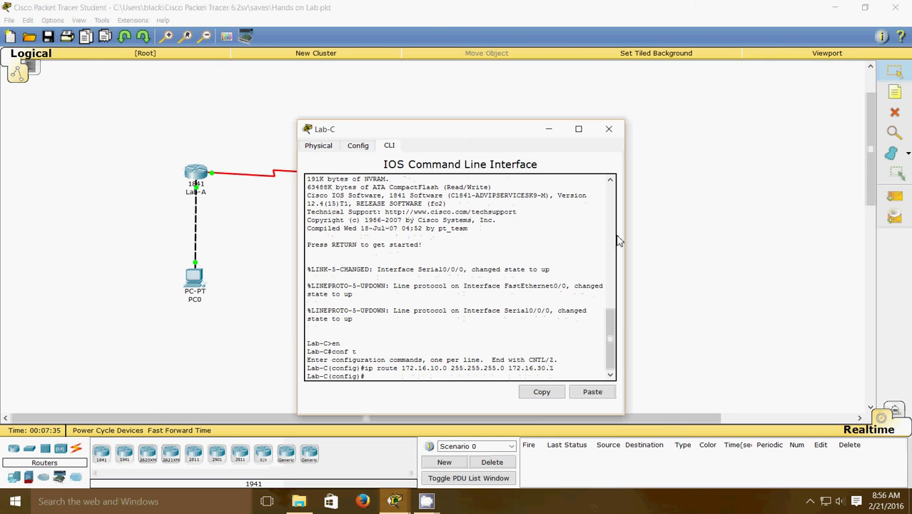
Step: Add Lab-C's route to 172.16.20.0 255.255.255.0 via 172.16.30.0
type("ip ri")
type("oute 1")
type("72.16.2")
type("0.0 25")
type("5.255.255.")
type("0 1")
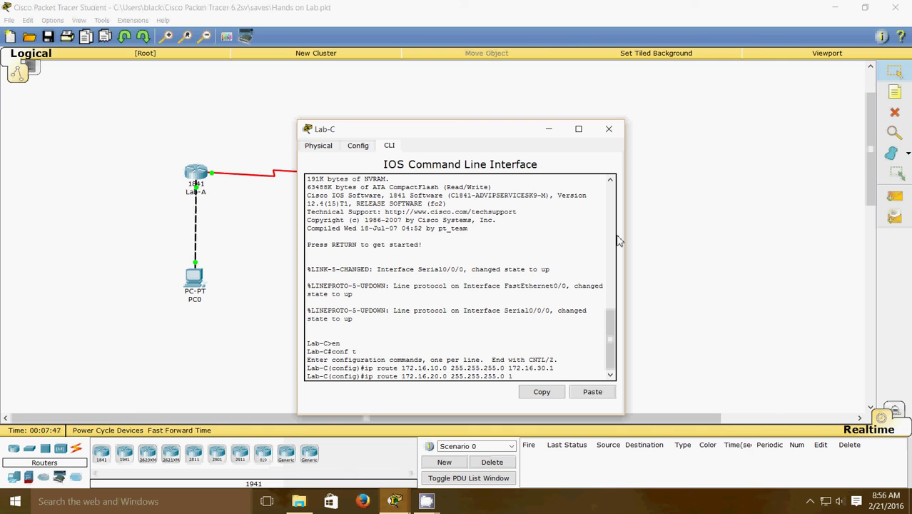
type("72.16.30.1")
key("BackSpace")
type("0")
key("Return")
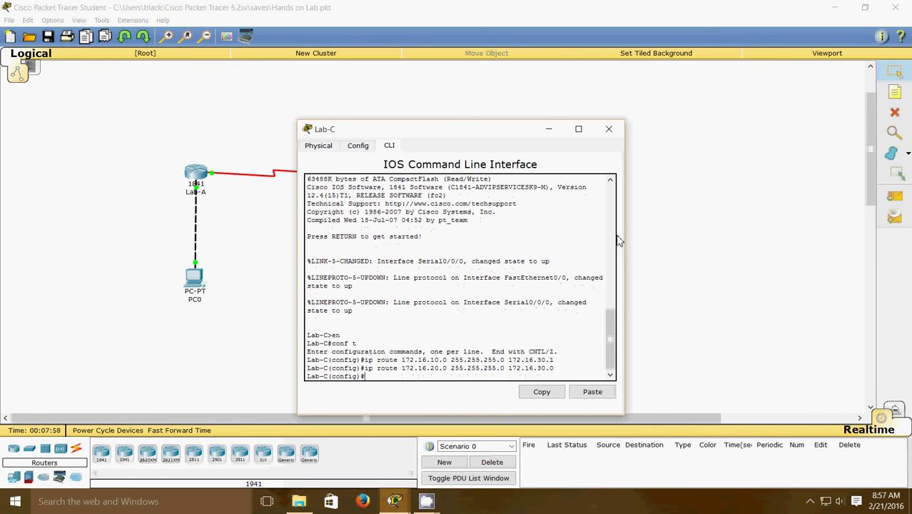
Step: Exit configuration mode and save Lab-C's configuration to startup-config
type("exit")
key("Return")
key("Return")
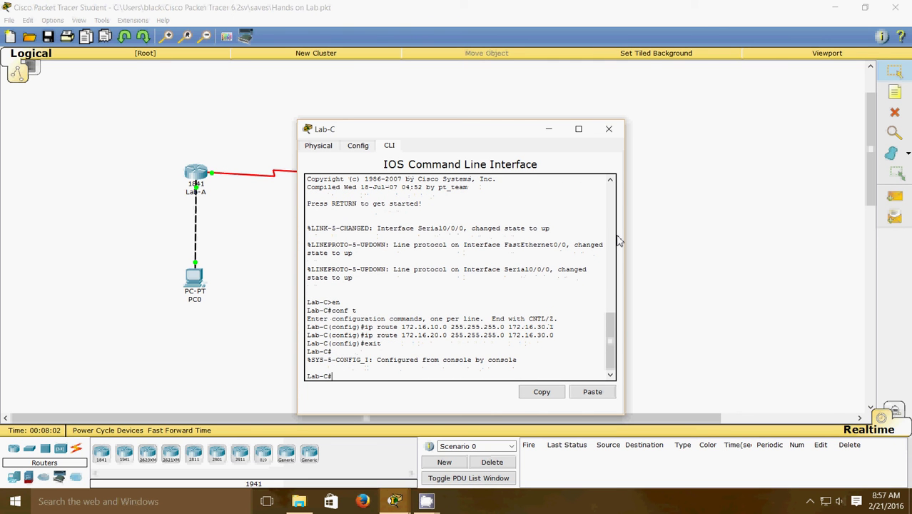
type("copy run start")
key("Return")
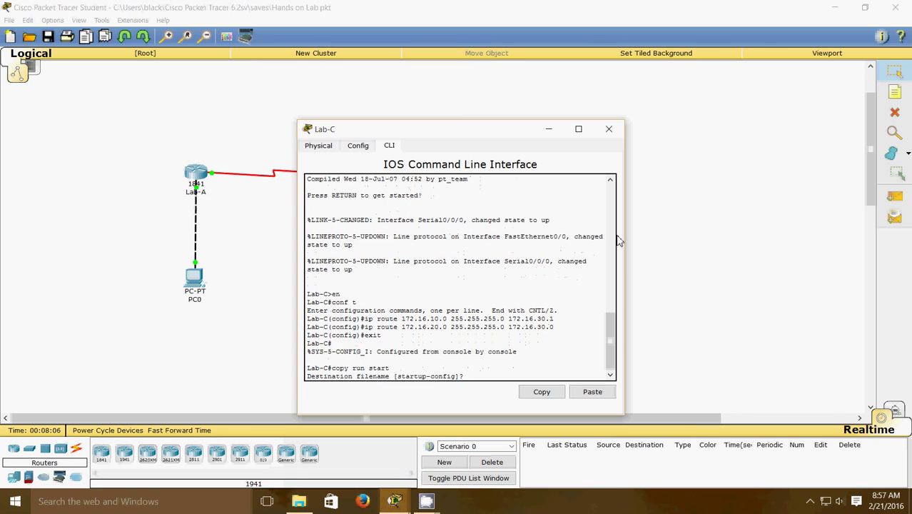
key("Return")
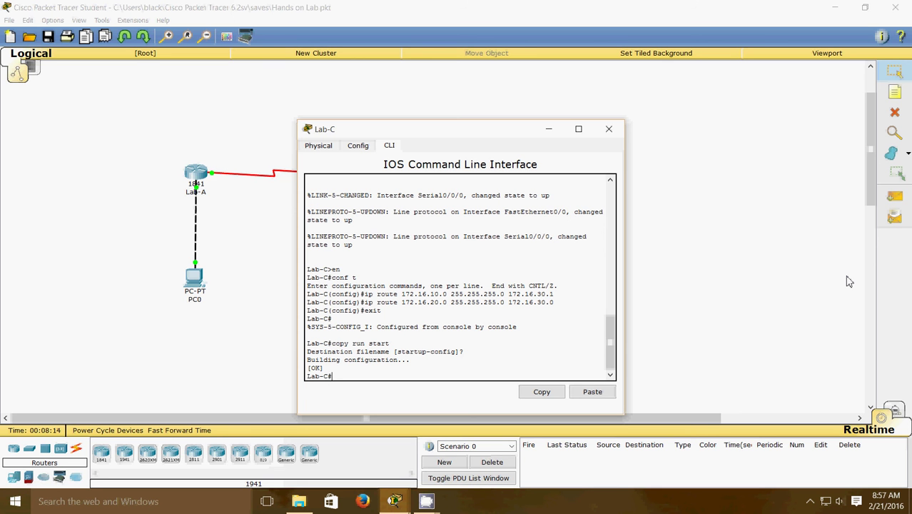
Step: Show Lab-C's routing table, then ping 172.16.40.0, which times out
type("show ip route")
key("Return")
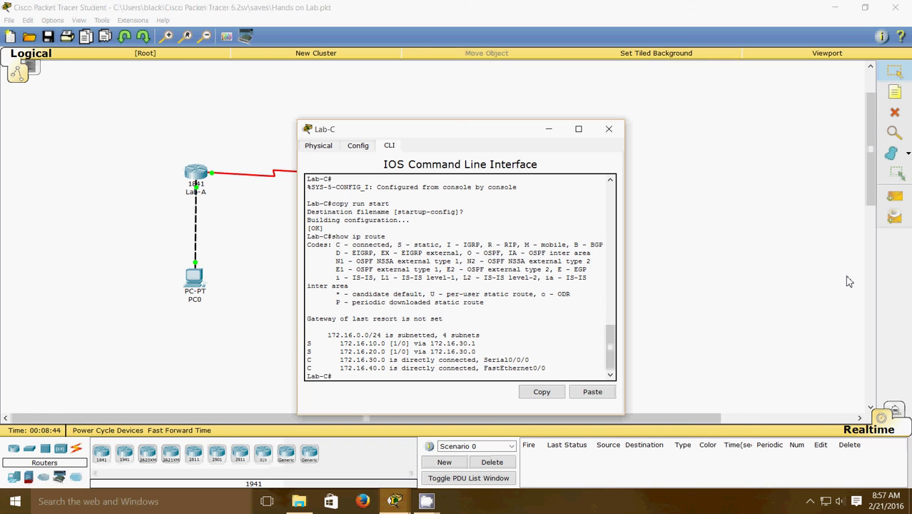
type("ping 172.16.40.0")
key("Return")
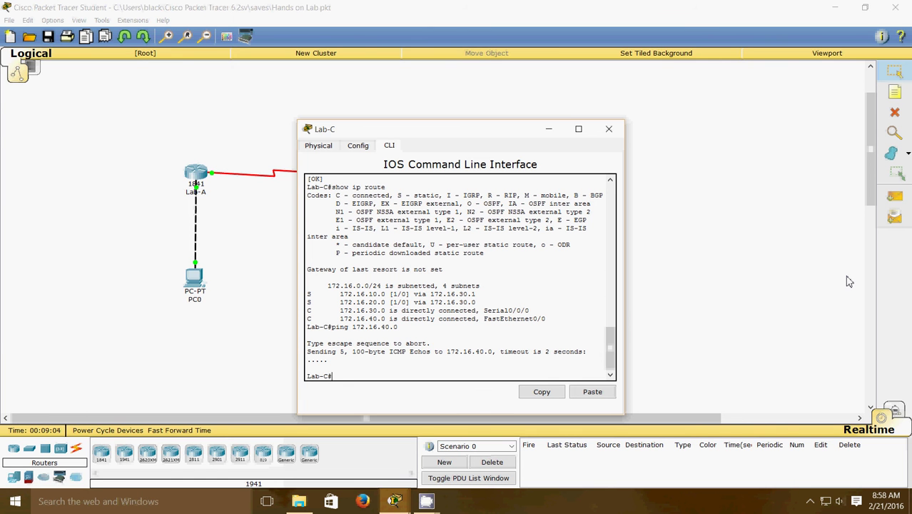
Step: From Lab-C, try connecting to 172.16.30.0, then ping 172.16.30.1 successfully (5/5)
type("172.16.30.0")
key("Return")
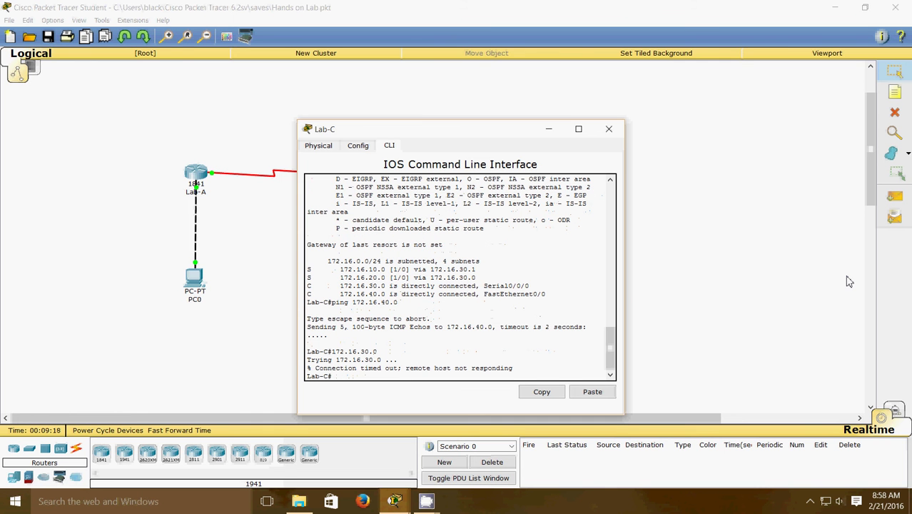
type("ping 172.16.30.1")
key("Return")
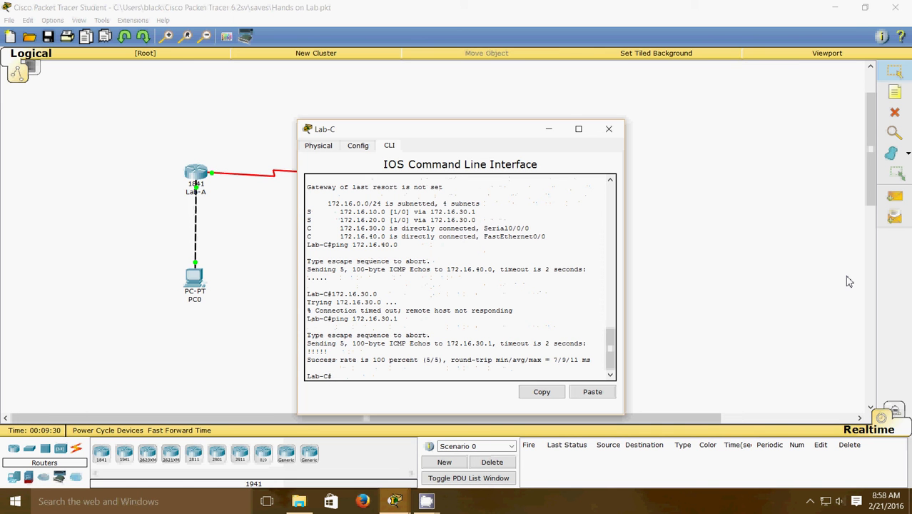
Step: Ping 172.16.40.1 from Lab-C by editing the recalled ping command
key("Up")
key("BackSpace")
key("BackSpace")
key("BackSpace")
key("BackSpace")
type("40.1")
key("Return")
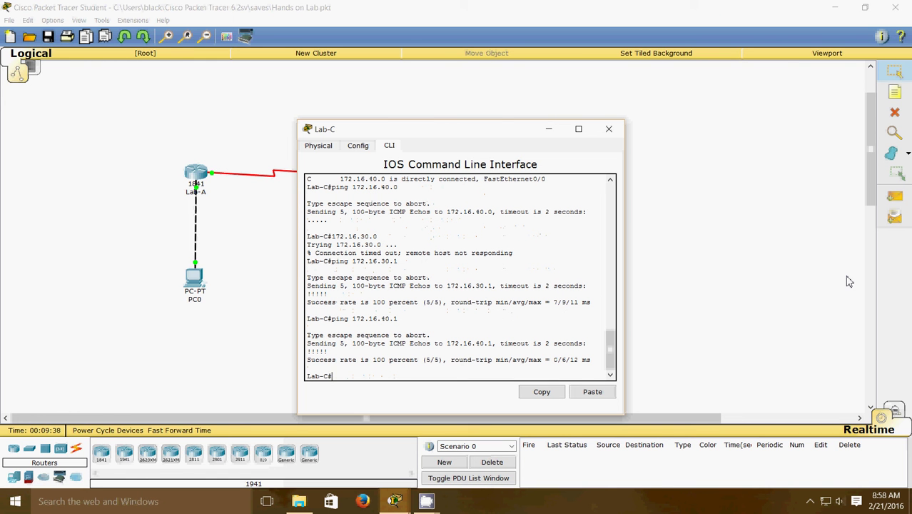
Step: Ping 172.16.20.1 from Lab-C
key("Up")
key("Left")
key("BackSpace")
type("2")
key("Return")
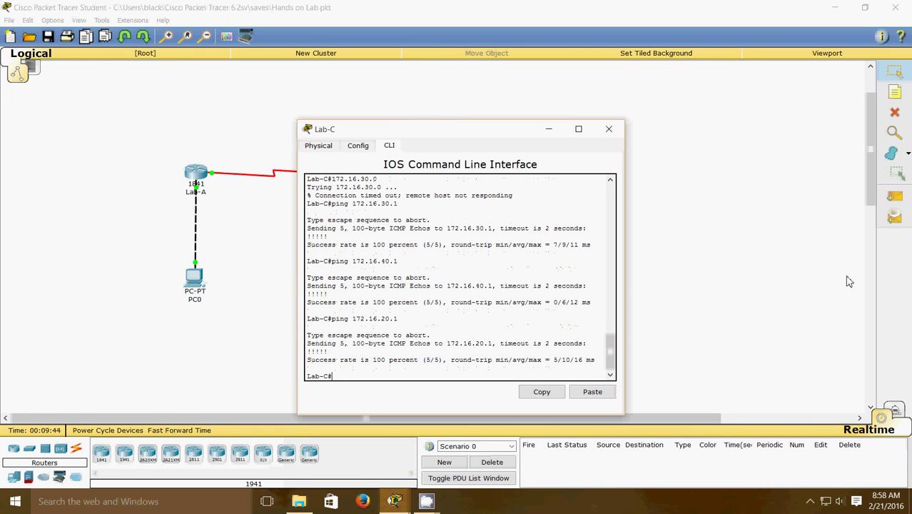
Step: Ping 172.16.10.1 from Lab-C, confirming 5/5 success
key("Up")
key("BackSpace")
type("172.16.10.1")
key("Return")
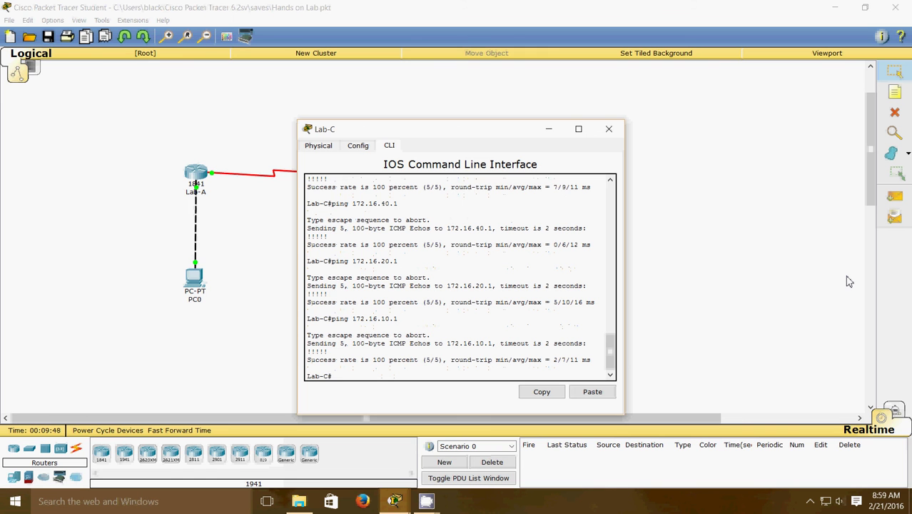